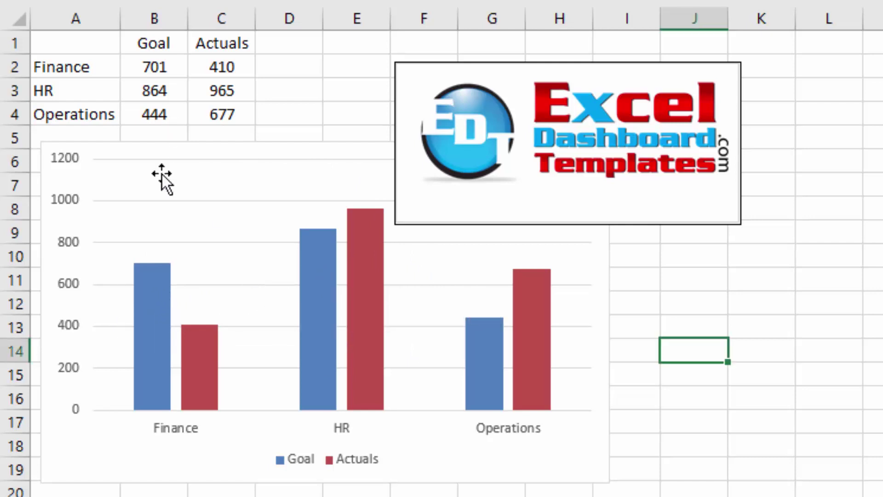
Select the red Actuals column series, then the chart's vertical value axis.
{"action": "left_click", "coordinate": [169, 293]}
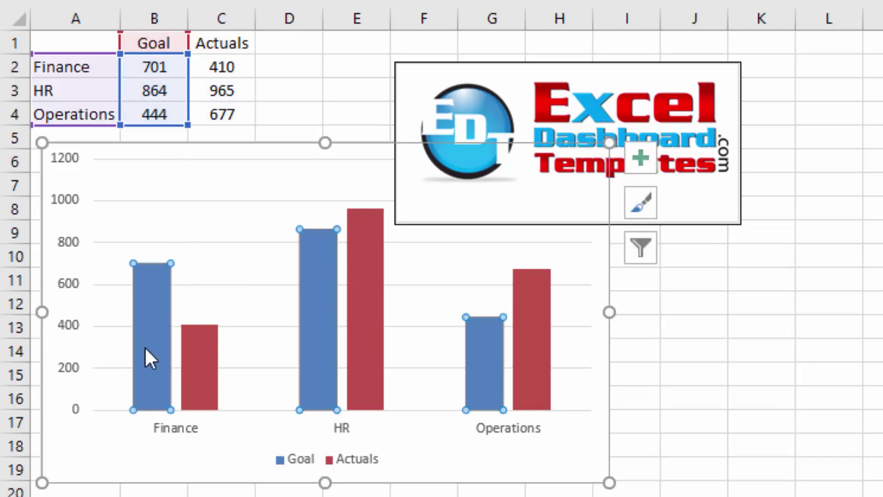
{"action": "left_click", "coordinate": [197, 386]}
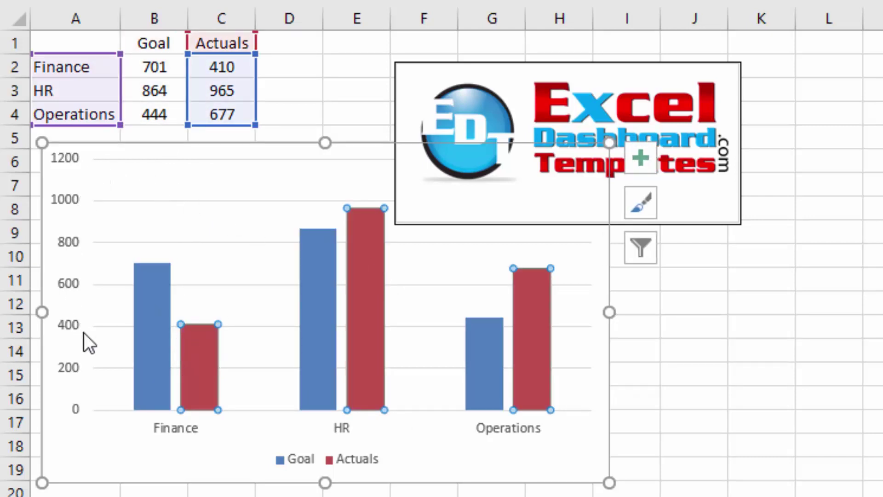
{"action": "left_click", "coordinate": [88, 271]}
{"action": "left_click", "coordinate": [74, 248]}
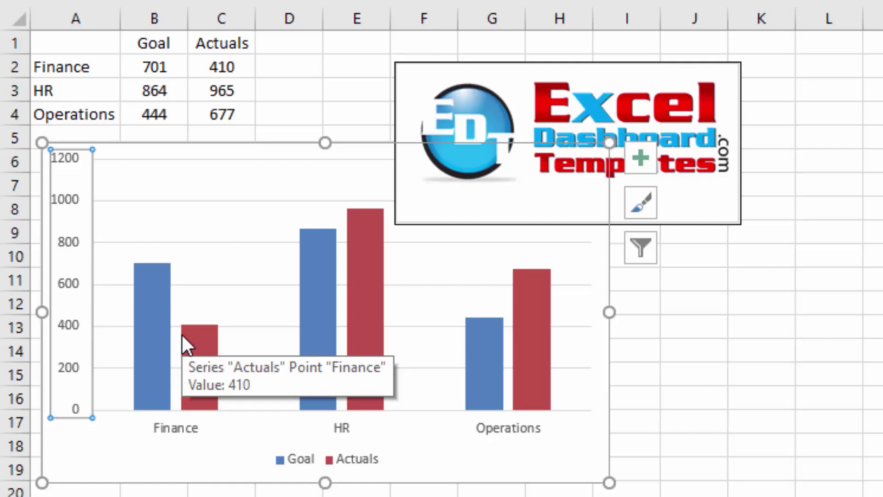
Select the Goal series bars in the department chart.
{"action": "left_click", "coordinate": [162, 300]}
{"action": "left_click", "coordinate": [69, 200]}
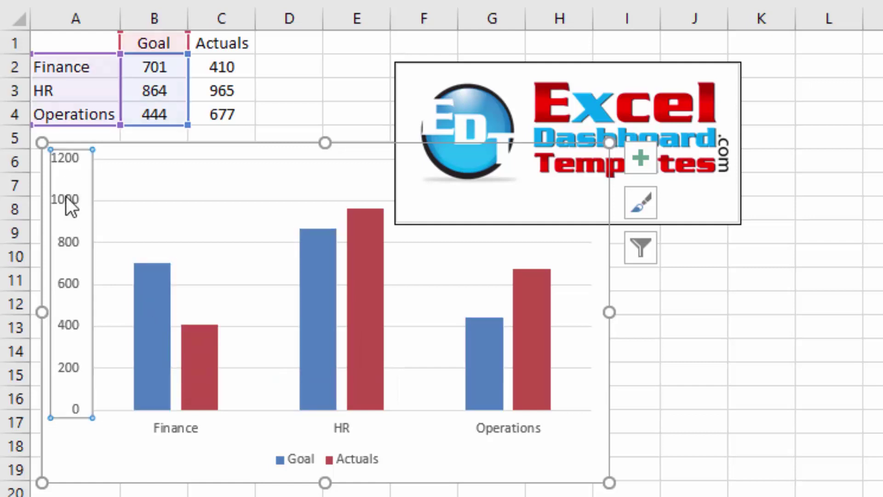
{"action": "left_click", "coordinate": [158, 297]}
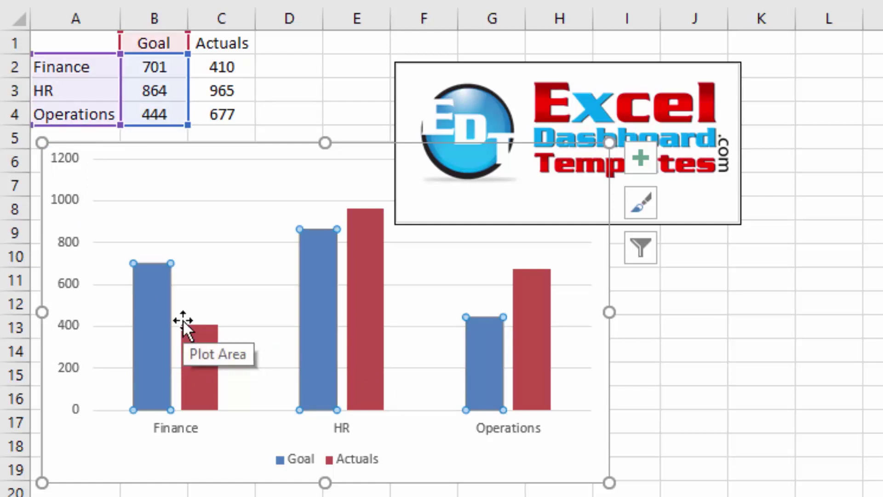
Cycle the selection forward through the vertical axis and Actuals series to the plot area.
{"action": "key", "text": "Down"}
{"action": "key", "text": "Down"}
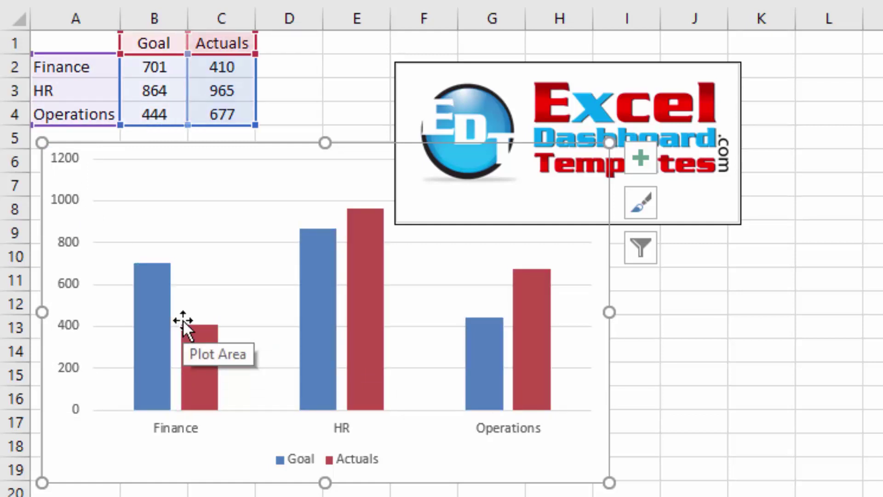
{"action": "key", "text": "Down"}
{"action": "key", "text": "Down"}
{"action": "key", "text": "Down"}
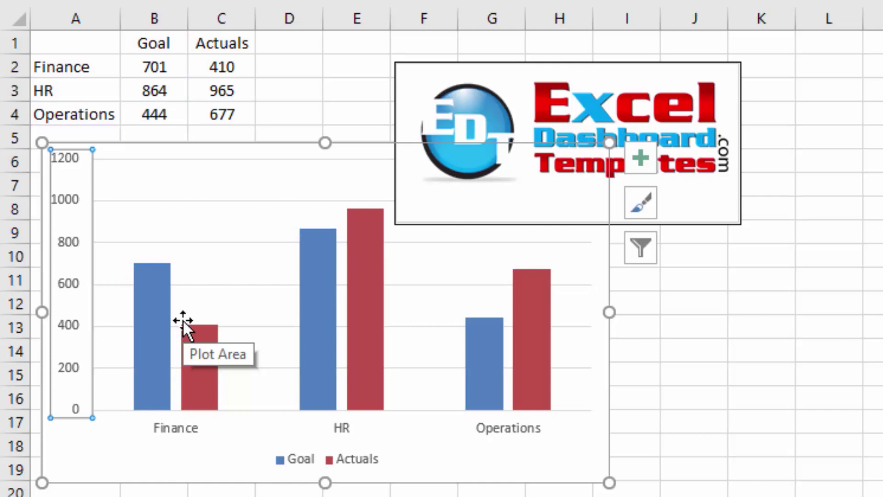
{"action": "key", "text": "Down"}
{"action": "key", "text": "Down"}
{"action": "key", "text": "Down"}
{"action": "key", "text": "Down"}
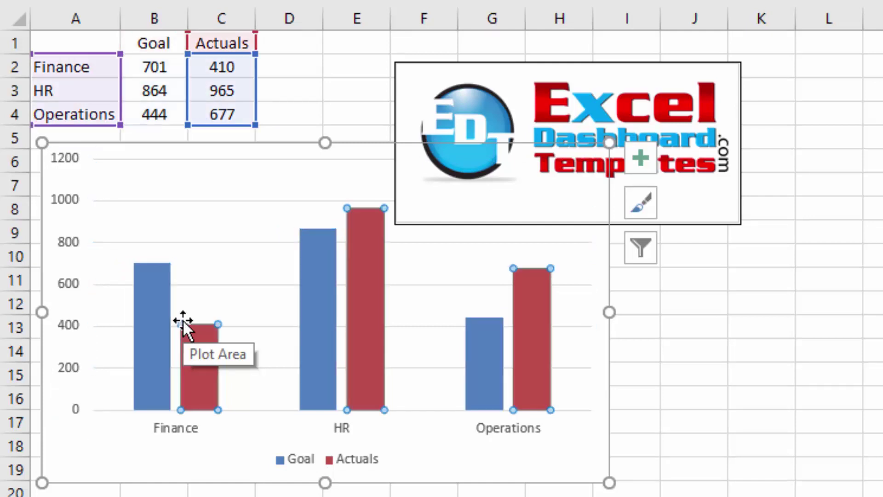
{"action": "key", "text": "Down"}
{"action": "key", "text": "Down"}
{"action": "key", "text": "Down"}
Cycle the selection back and forth through the legend, Goal series and category axis.
{"action": "key", "text": "Up"}
{"action": "key", "text": "Up"}
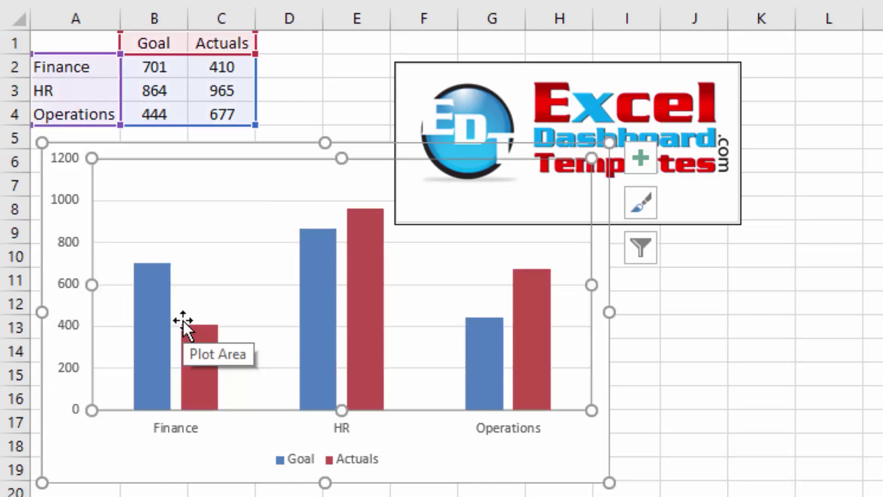
{"action": "key", "text": "Up"}
{"action": "key", "text": "Up"}
{"action": "key", "text": "Up"}
{"action": "key", "text": "Down"}
{"action": "key", "text": "Down"}
{"action": "key", "text": "Down"}
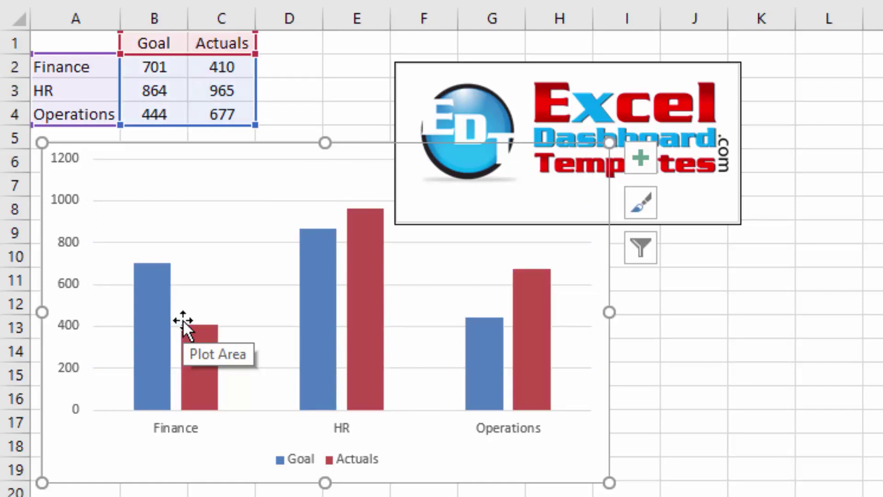
{"action": "key", "text": "Up"}
{"action": "key", "text": "Up"}
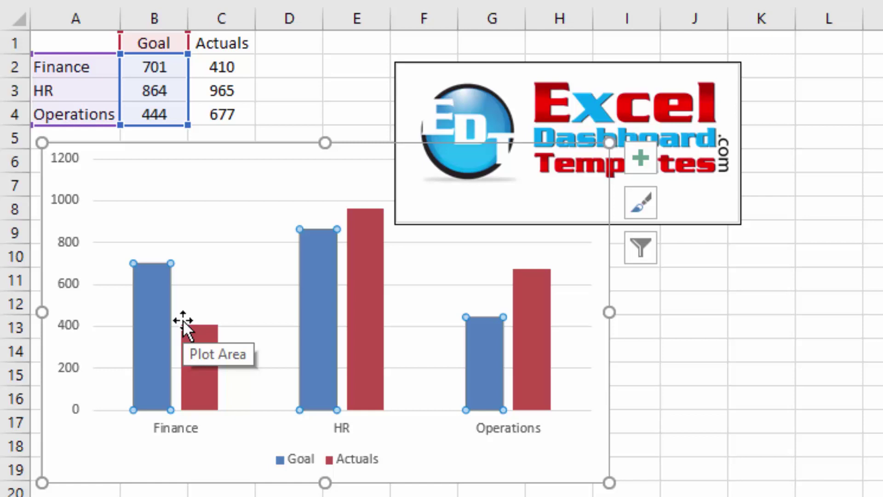
{"action": "key", "text": "Up"}
{"action": "key", "text": "Up"}
{"action": "key", "text": "Up"}
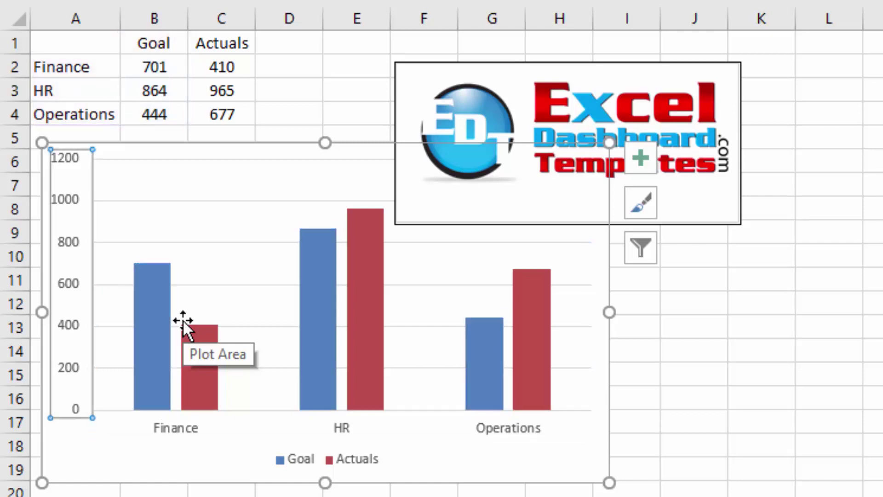
{"action": "key", "text": "Up"}
{"action": "key", "text": "Up"}
{"action": "key", "text": "Up"}
{"action": "key", "text": "Down"}
{"action": "key", "text": "Down"}
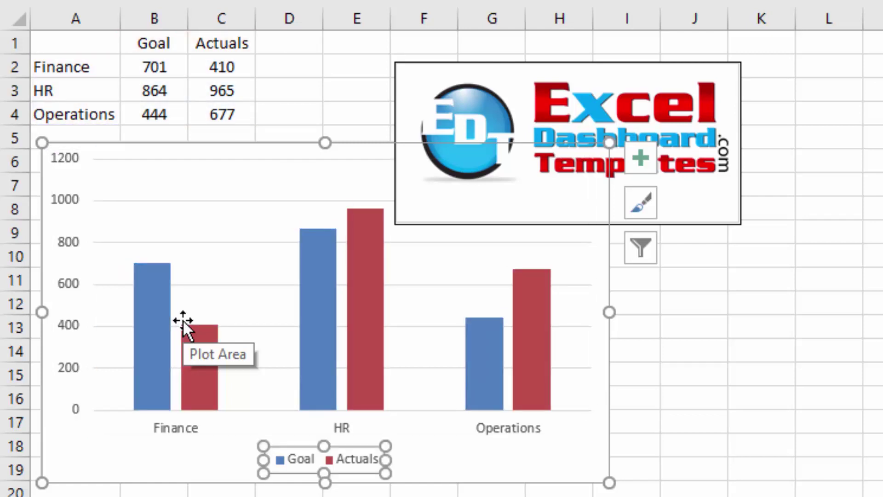
{"action": "key", "text": "Down"}
{"action": "key", "text": "Down"}
{"action": "key", "text": "Down"}
{"action": "key", "text": "Down"}
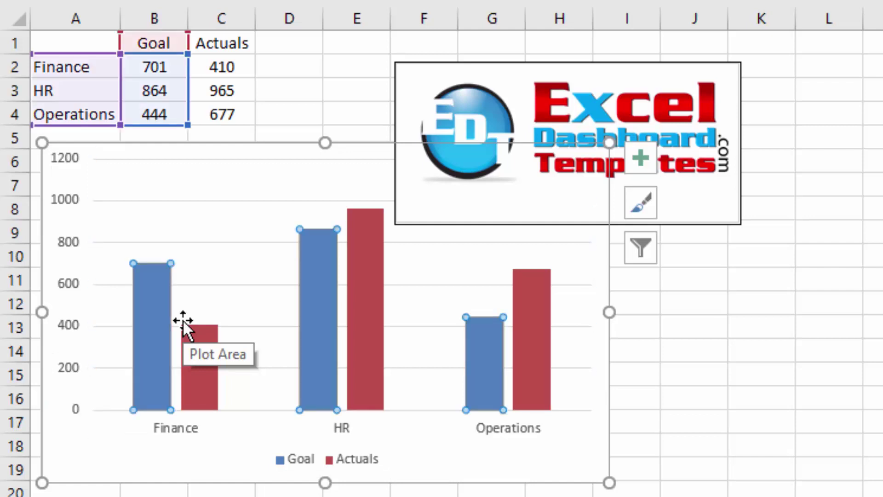
{"action": "key", "text": "Up"}
{"action": "key", "text": "Up"}
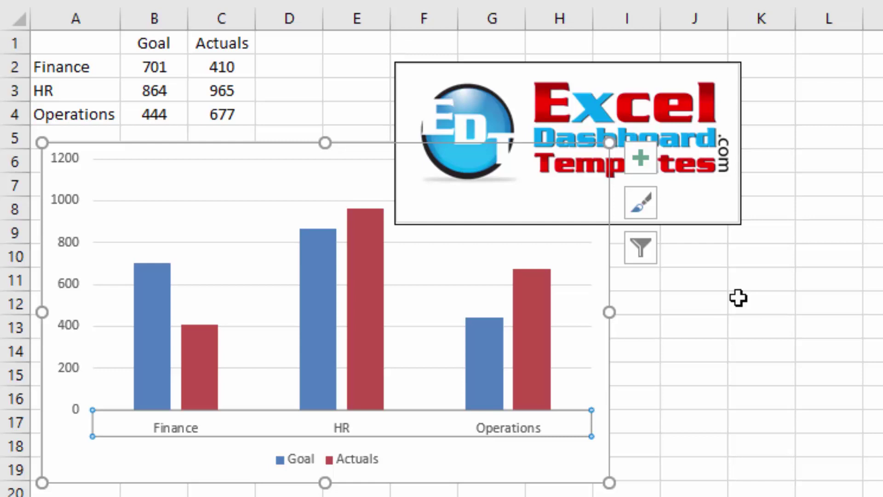
{"action": "left_click", "coordinate": [759, 279]}
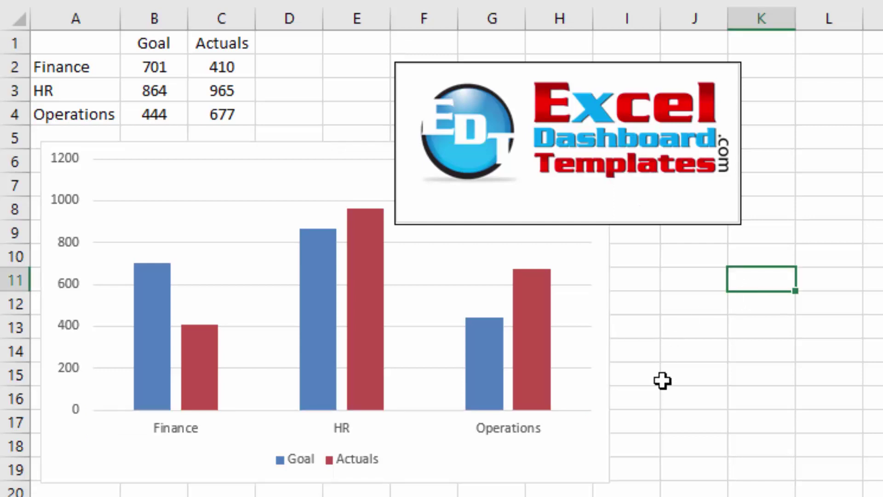